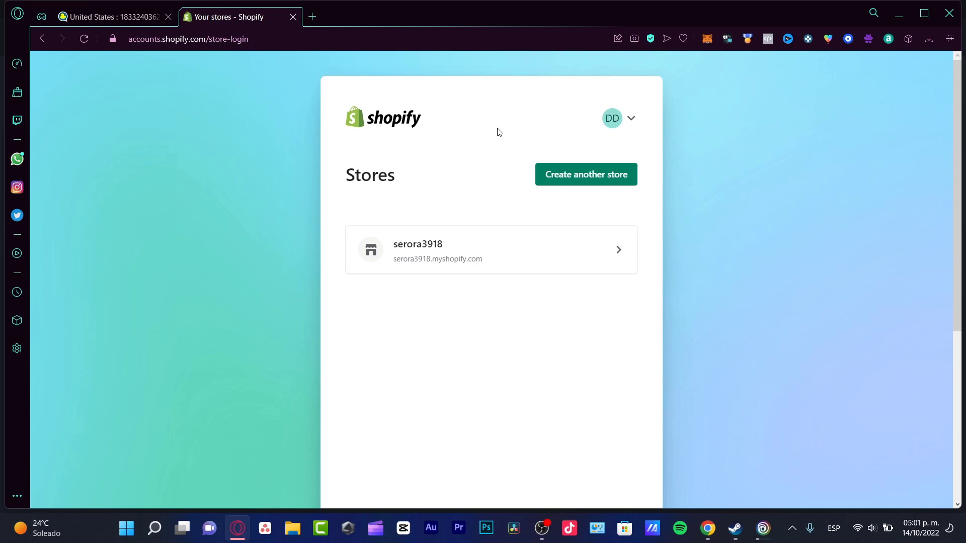
Open the serora3918 store admin and collapse the trial reminder popup.
left_click(448, 246)
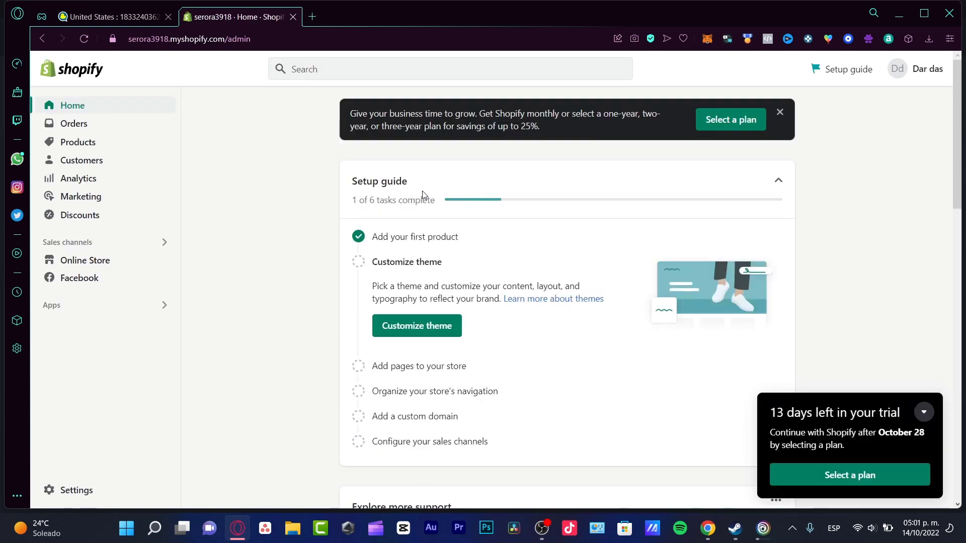
left_click(923, 412)
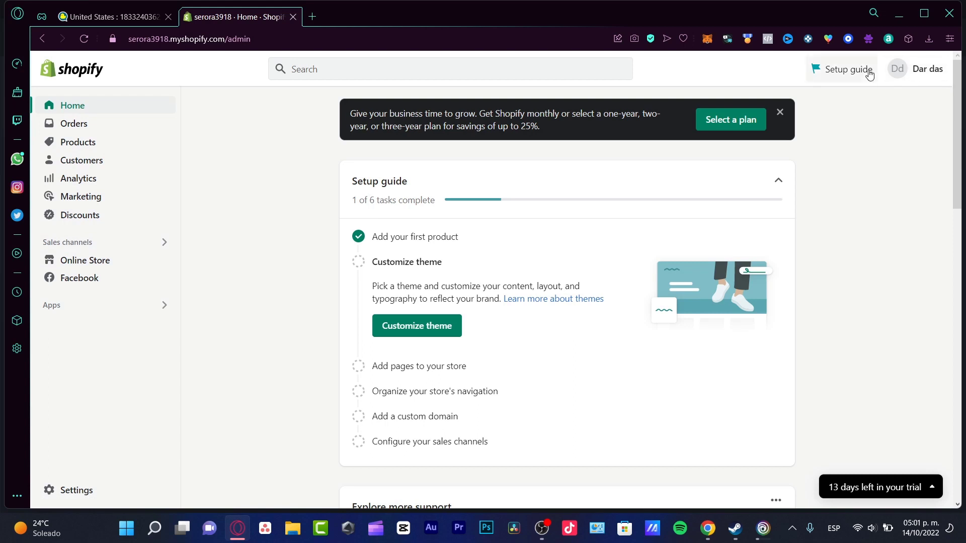
Open the account profile in a new tab via Manage account and go to Security.
left_click(909, 73)
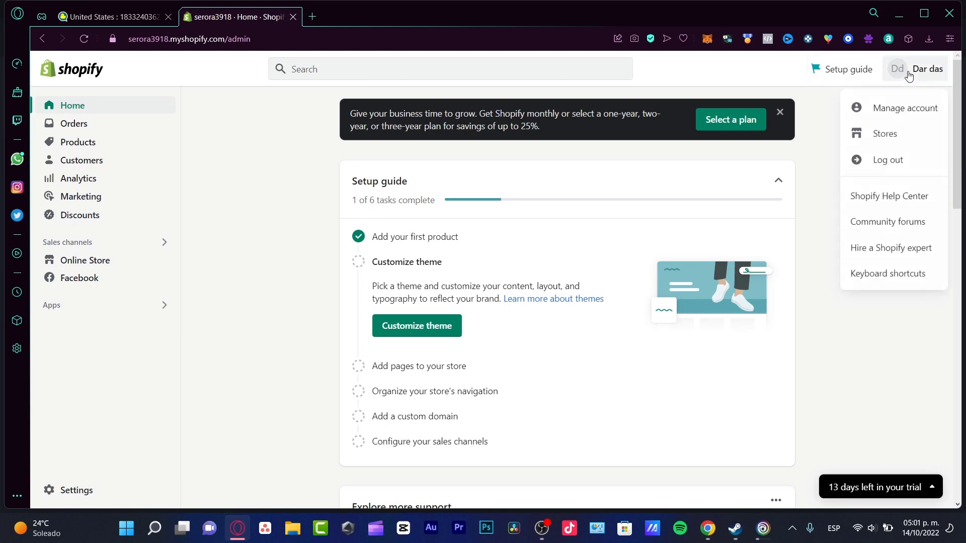
left_click(917, 112)
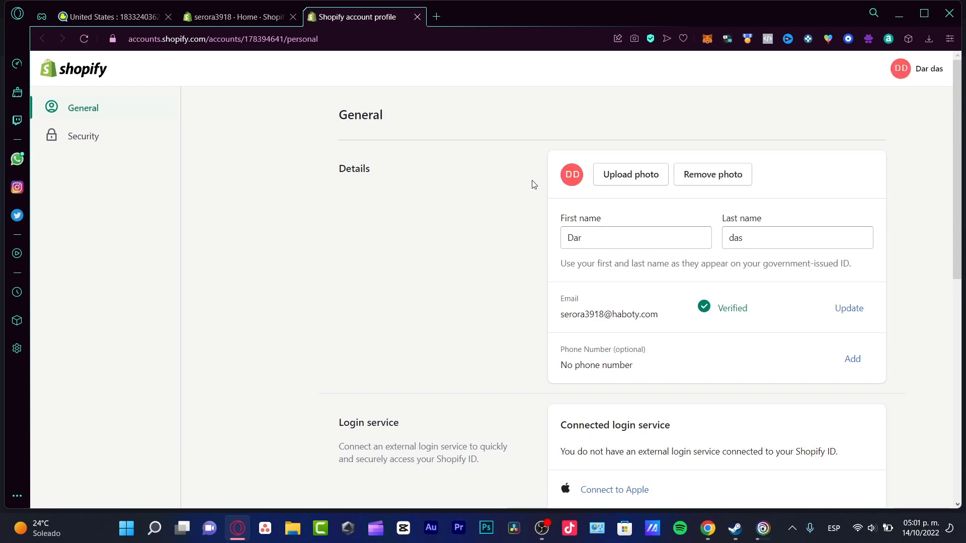
scroll(532, 184, "down", 3)
scroll(541, 186, "down", 3)
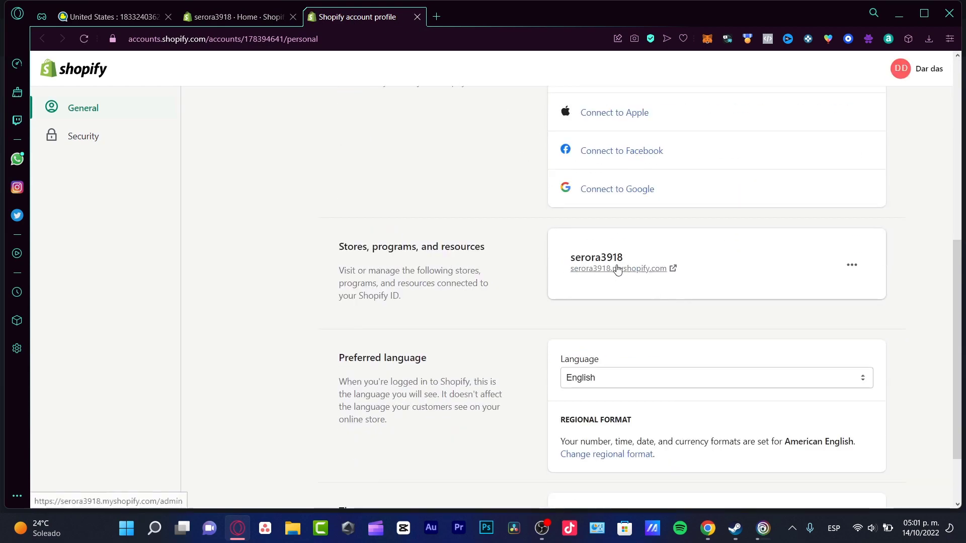
scroll(617, 270, "down", 1)
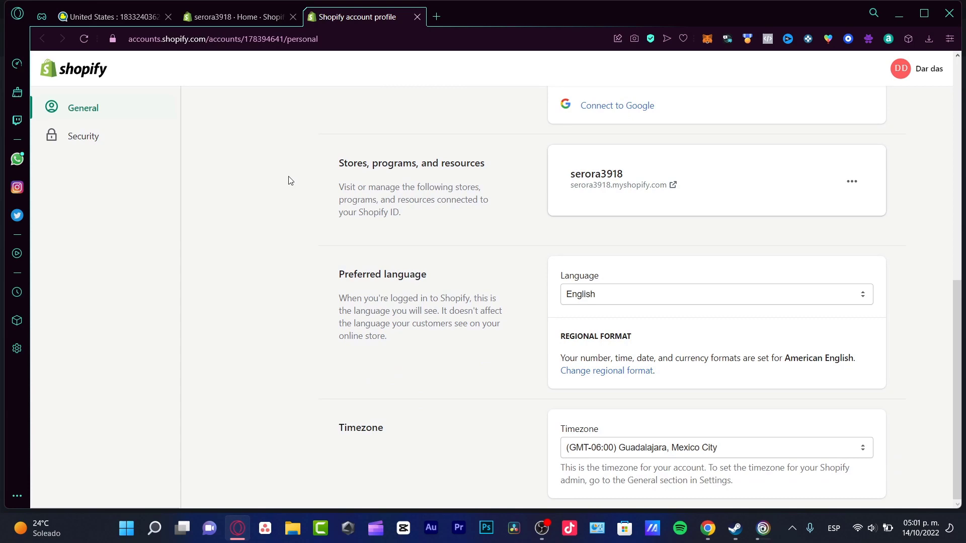
left_click(103, 142)
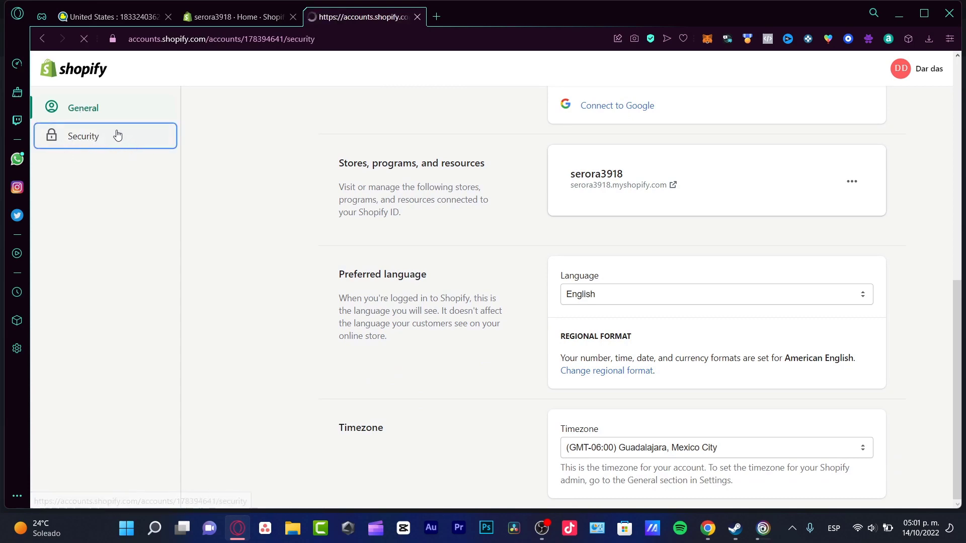
scroll(851, 208, "down", 3)
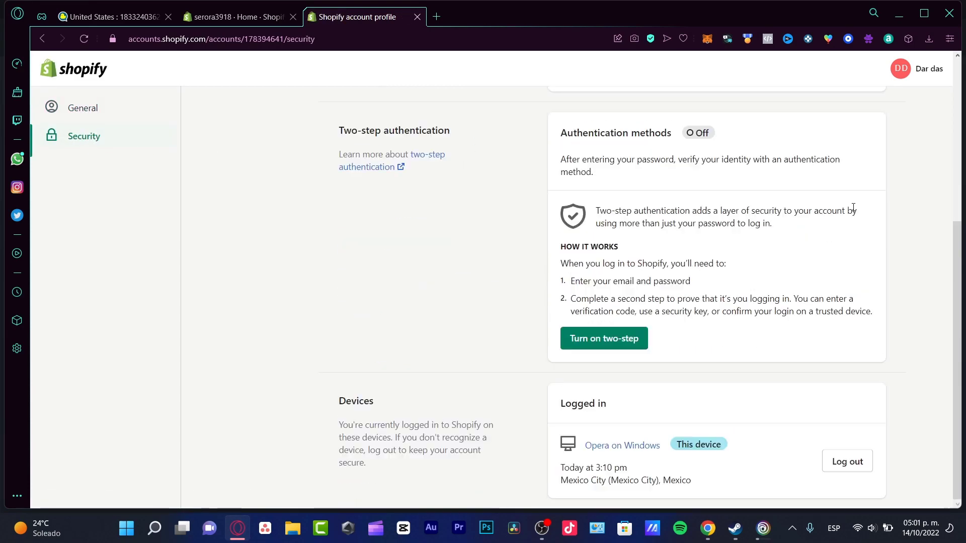
scroll(851, 207, "up", 3)
scroll(850, 211, "down", 3)
Review the Security page's devices and authentication sections, then return to the General profile.
left_click_drag(374, 400, 645, 420)
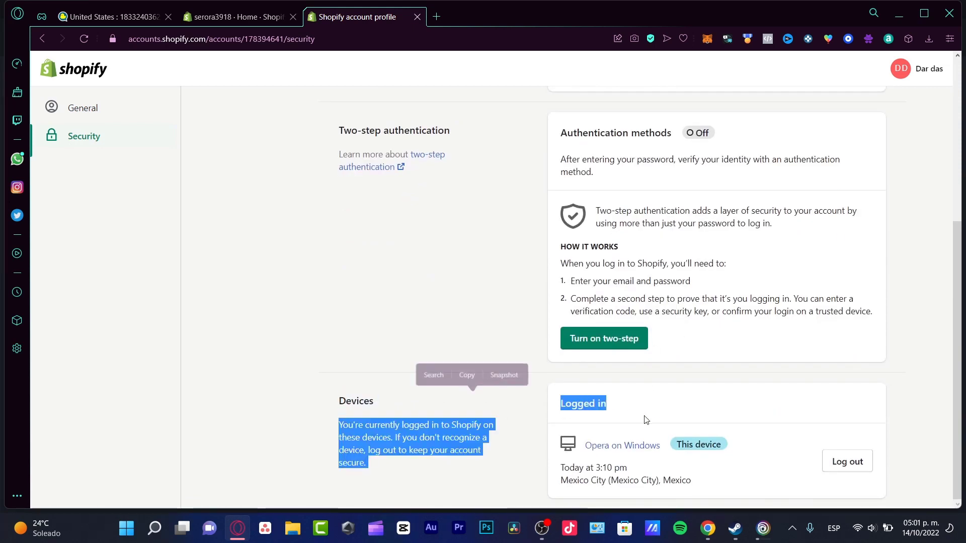
left_click(489, 420)
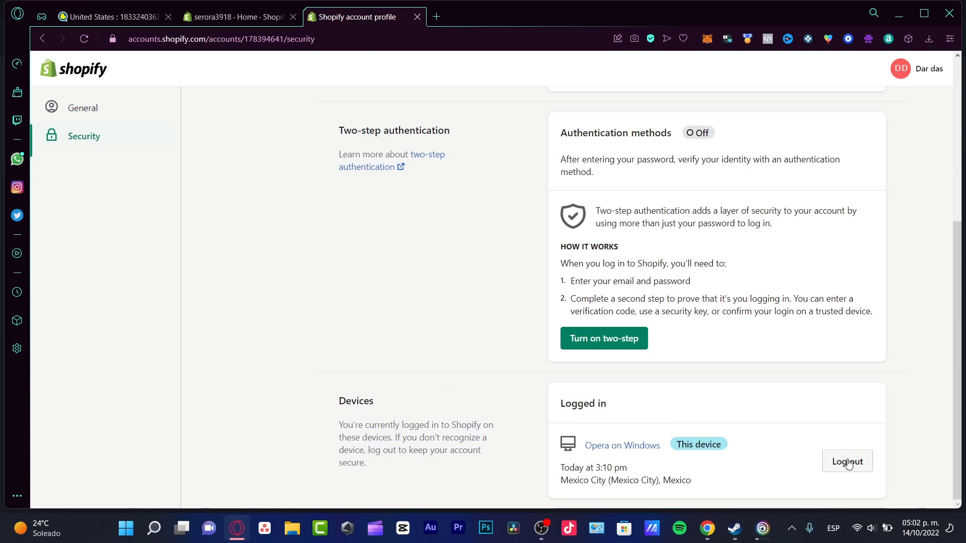
scroll(848, 463, "up", 3)
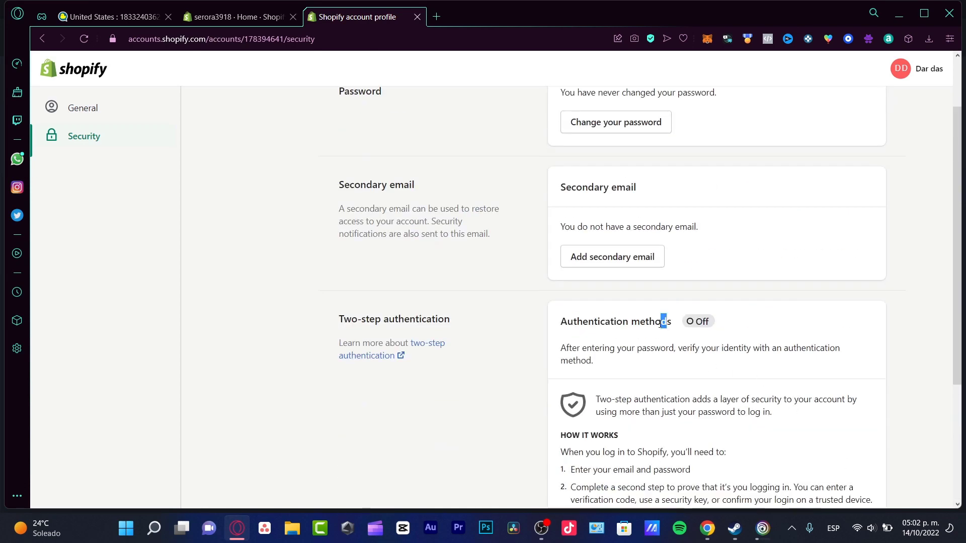
left_click_drag(667, 322, 567, 322)
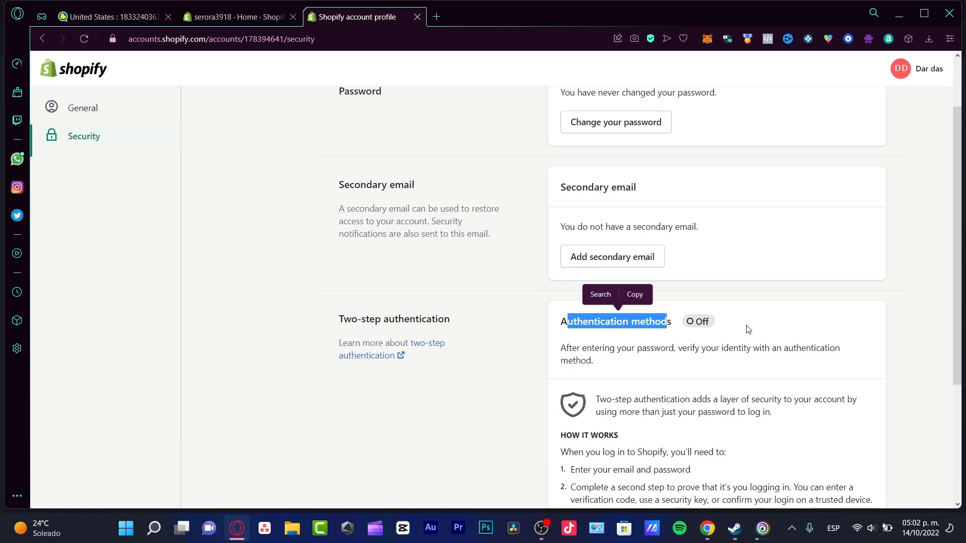
scroll(745, 329, "up", 1)
key("alt+Left")
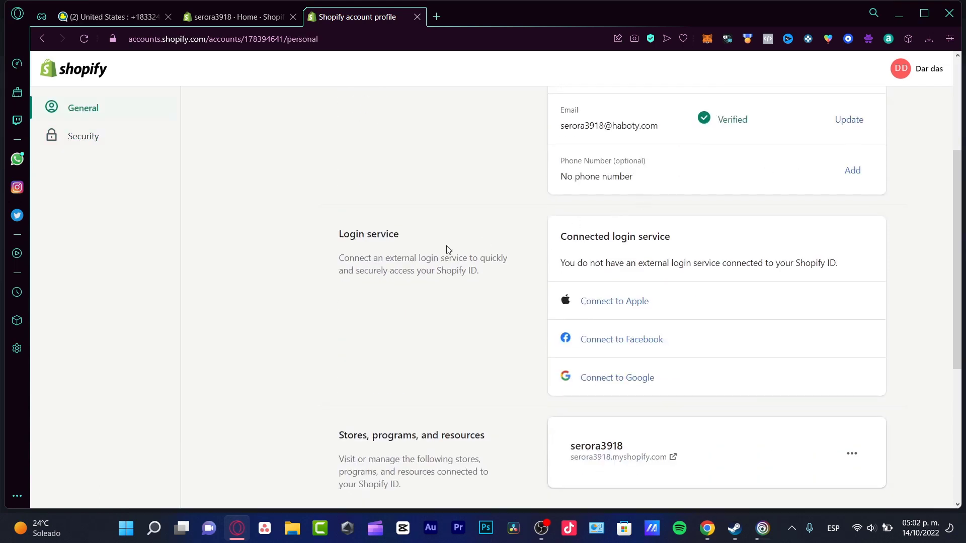
left_click_drag(446, 250, 334, 239)
left_click(340, 241)
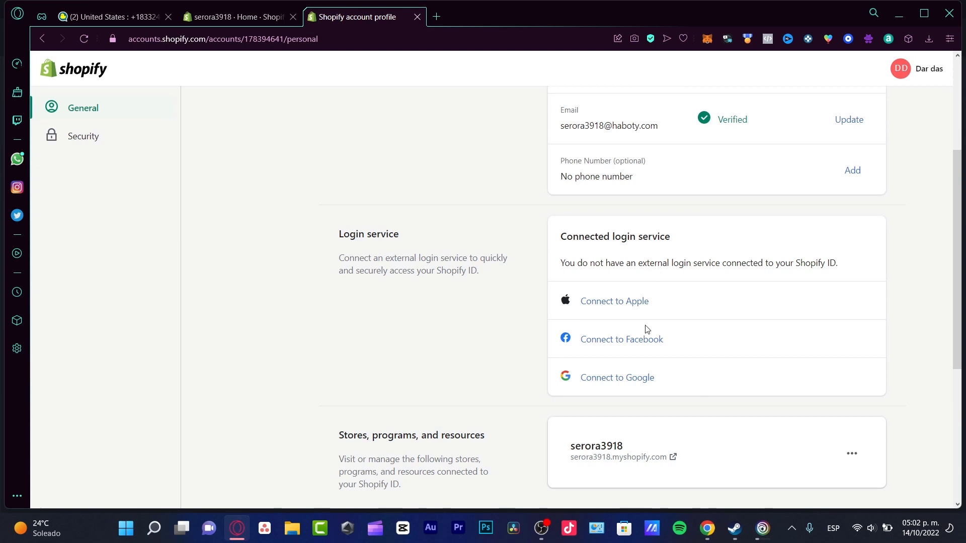
left_click(917, 70)
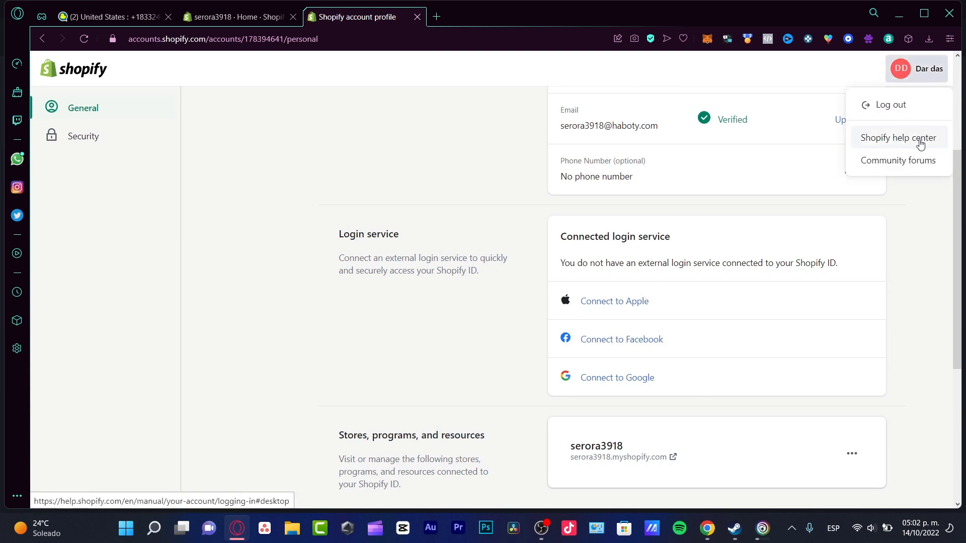
Return to the store admin, close the profile tab, and open Billing settings.
left_click(260, 16)
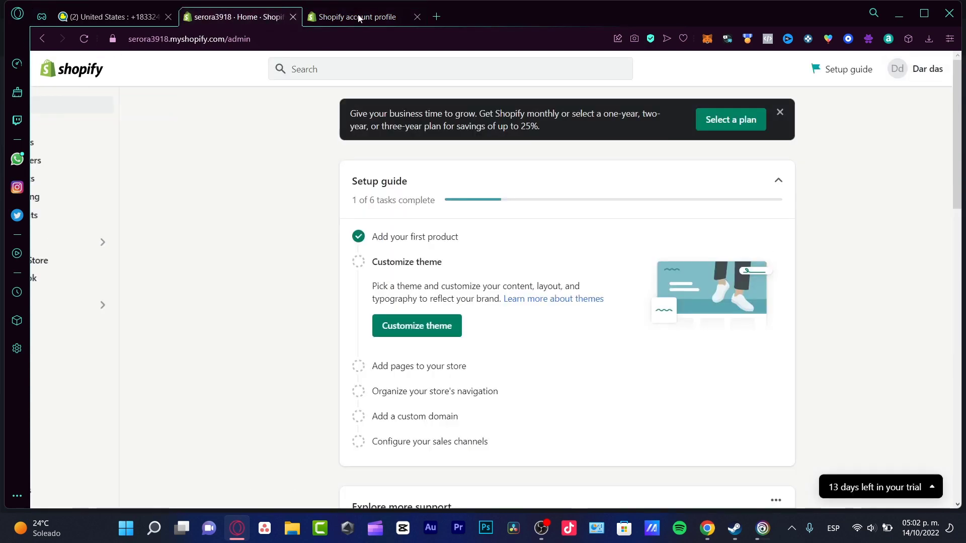
left_click(416, 17)
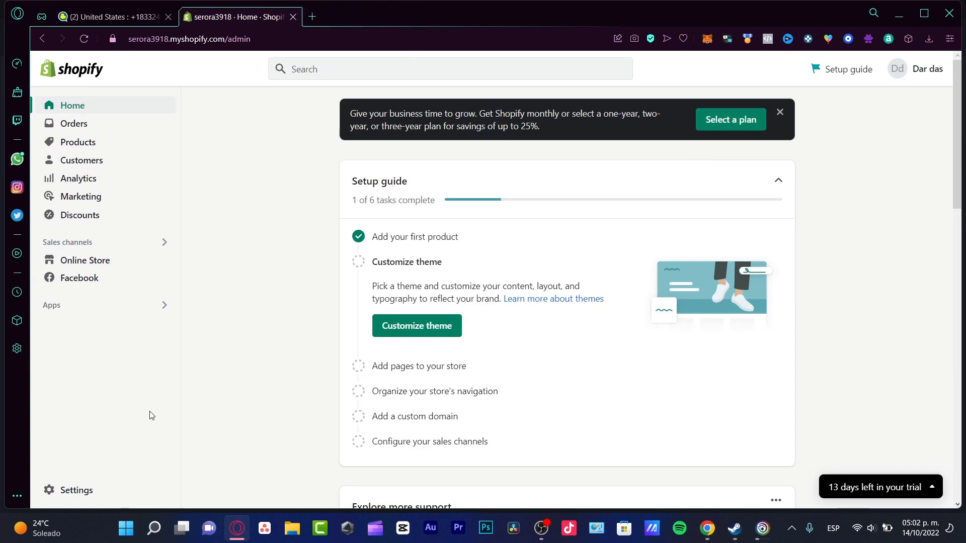
left_click(89, 491)
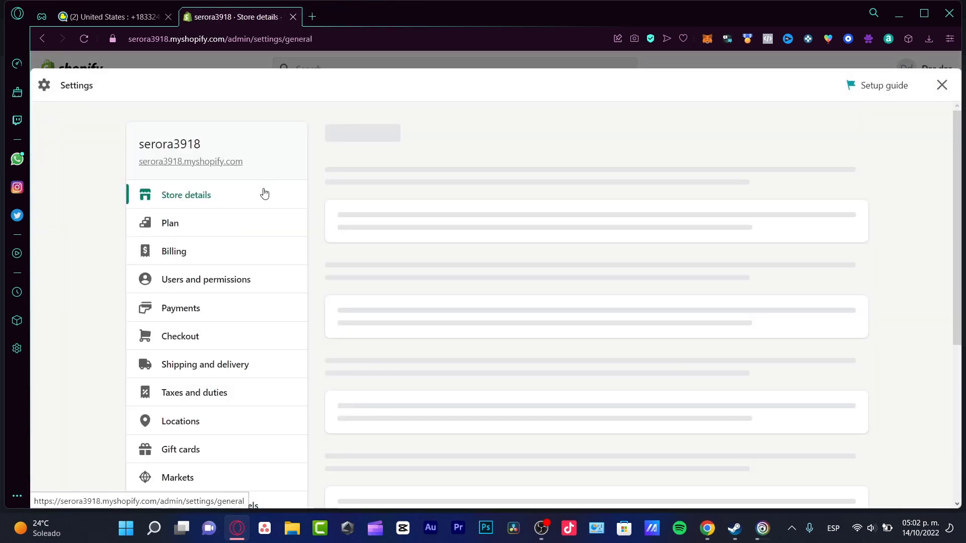
left_click(200, 255)
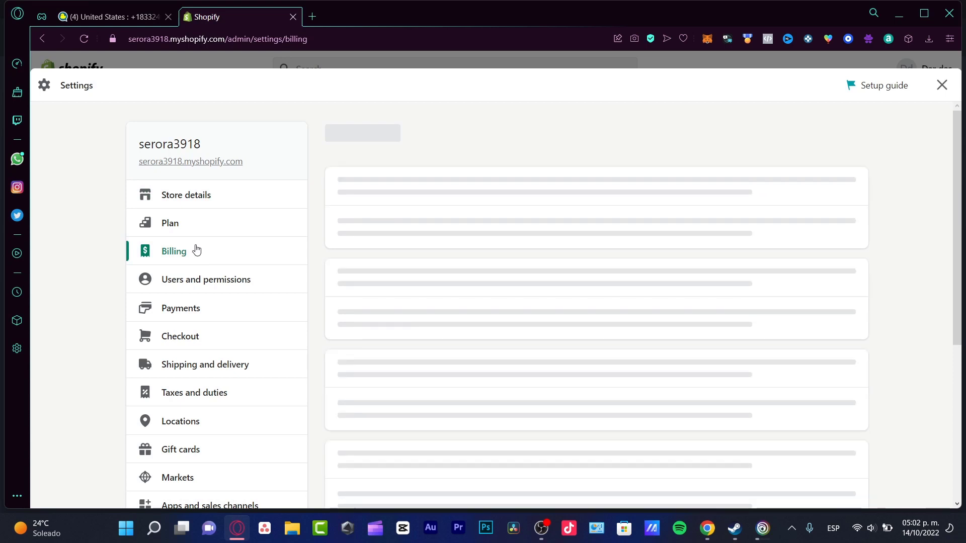
scroll(590, 165, "down", 3)
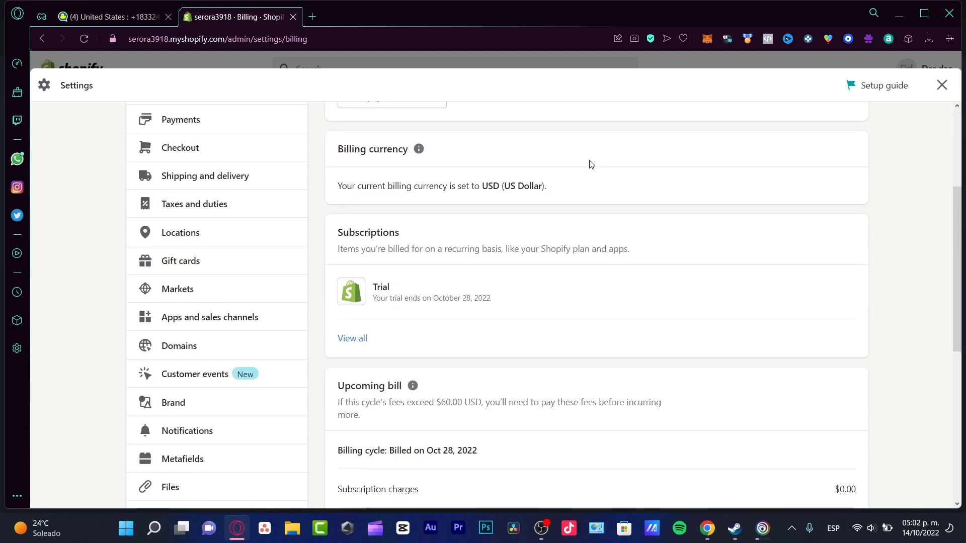
scroll(590, 164, "up", 3)
scroll(816, 300, "down", 3)
scroll(815, 299, "down", 5)
scroll(702, 351, "up", 3)
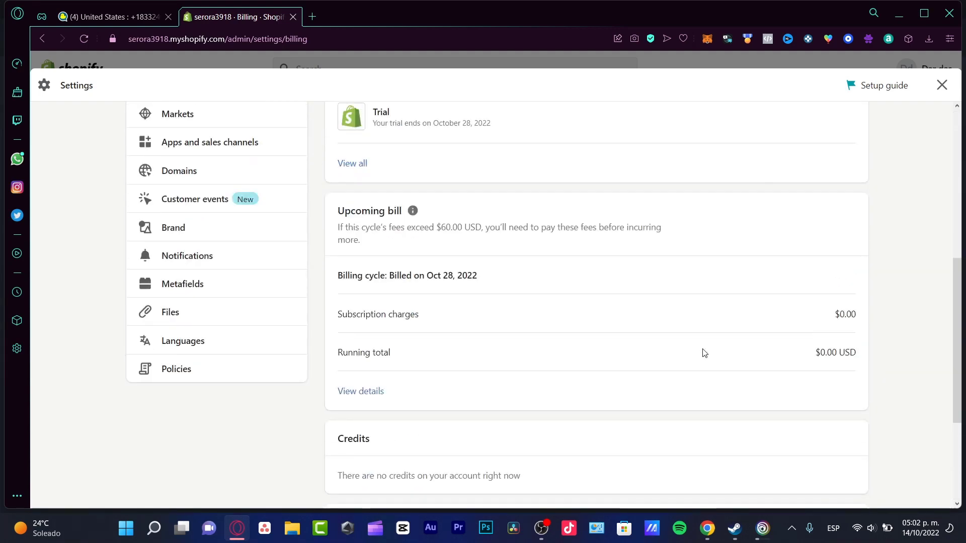
scroll(702, 352, "up", 3)
scroll(701, 352, "up", 3)
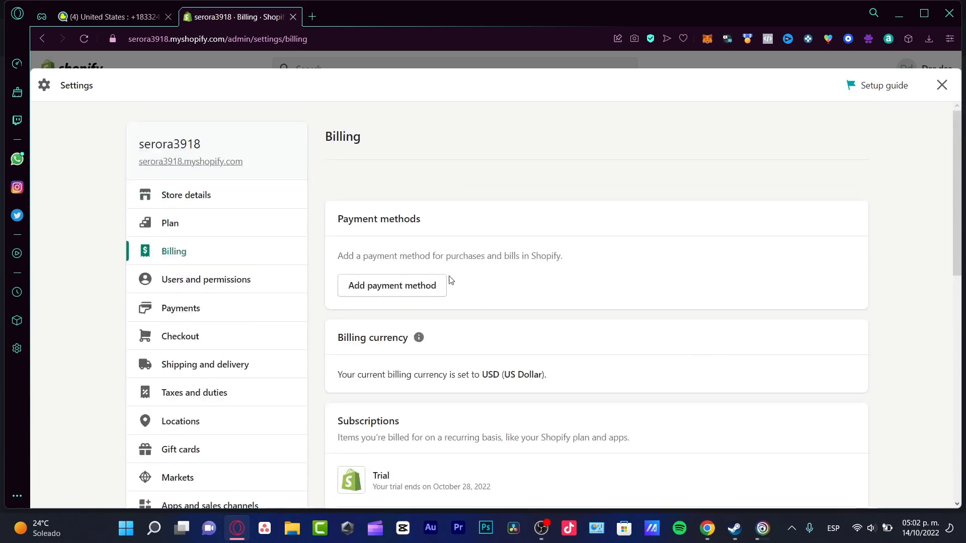
Review the payment methods, trial subscription end date and billing cycle total.
triple_click(437, 218)
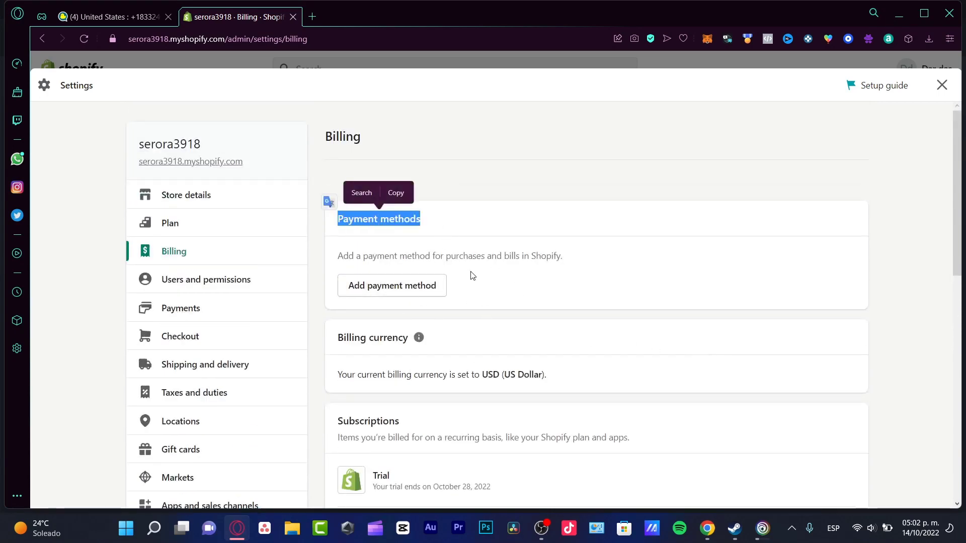
left_click(515, 285)
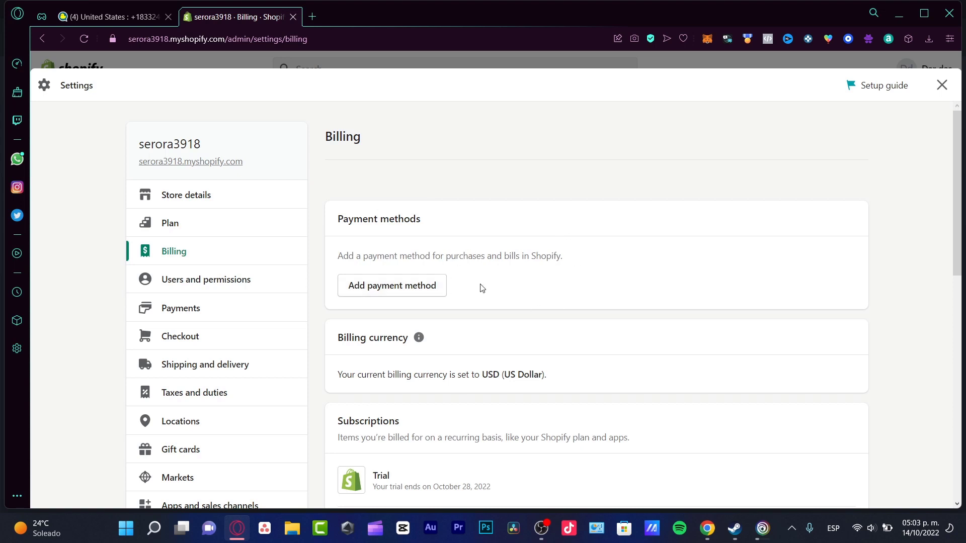
left_click_drag(453, 257, 574, 261)
left_click_drag(503, 493, 374, 472)
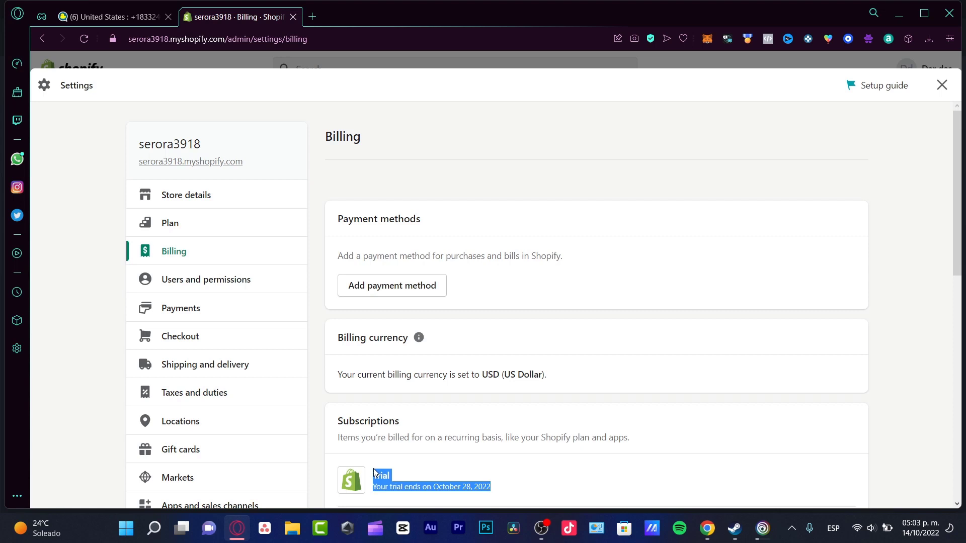
left_click_drag(373, 472, 375, 472)
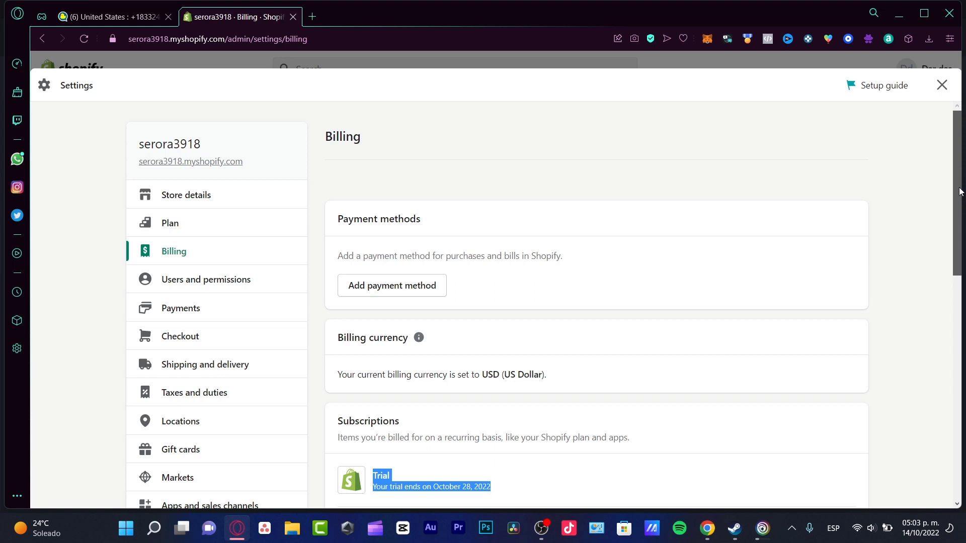
left_click_drag(959, 192, 940, 333)
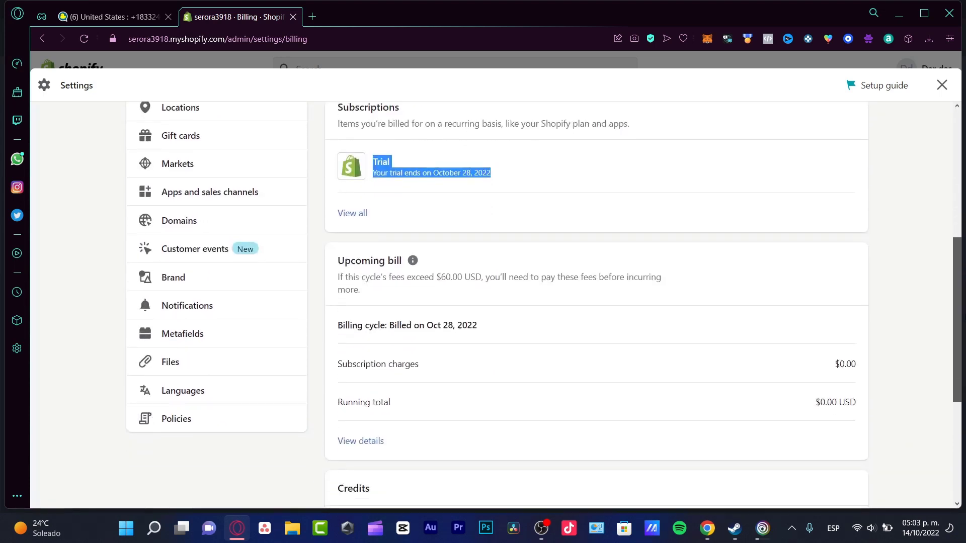
left_click_drag(867, 362, 378, 286)
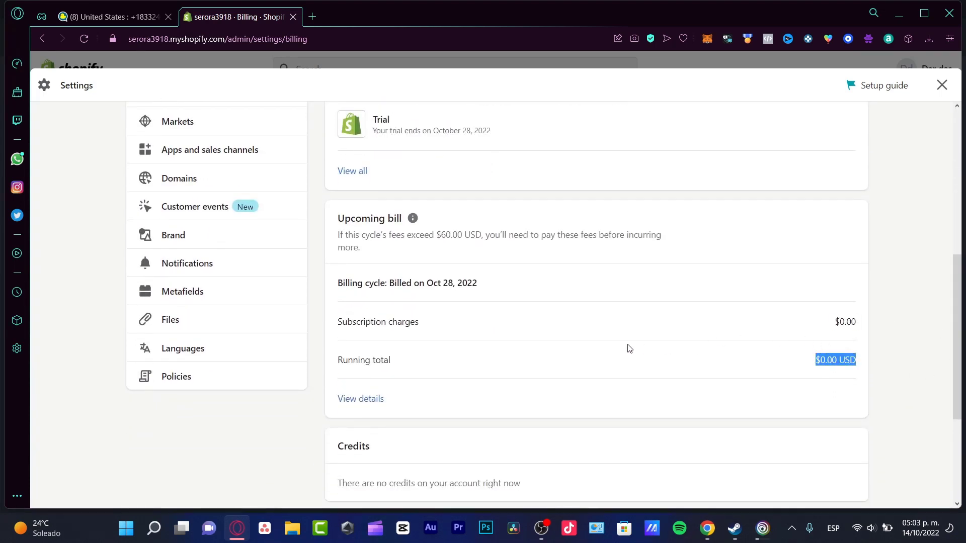
scroll(461, 342, "down", 3)
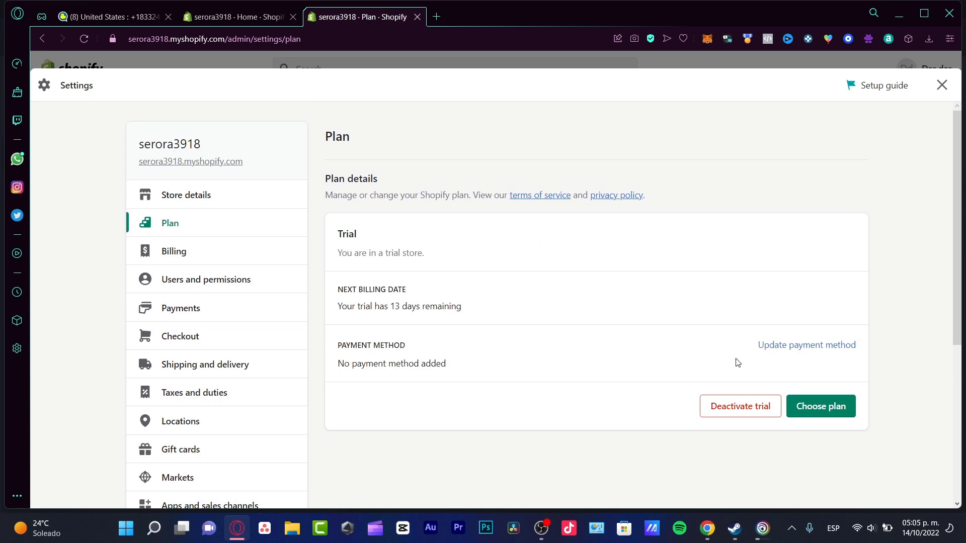
Cancel the trial subscription, citing 'I'm switching to another platform' plus a follow-up reason.
left_click(749, 410)
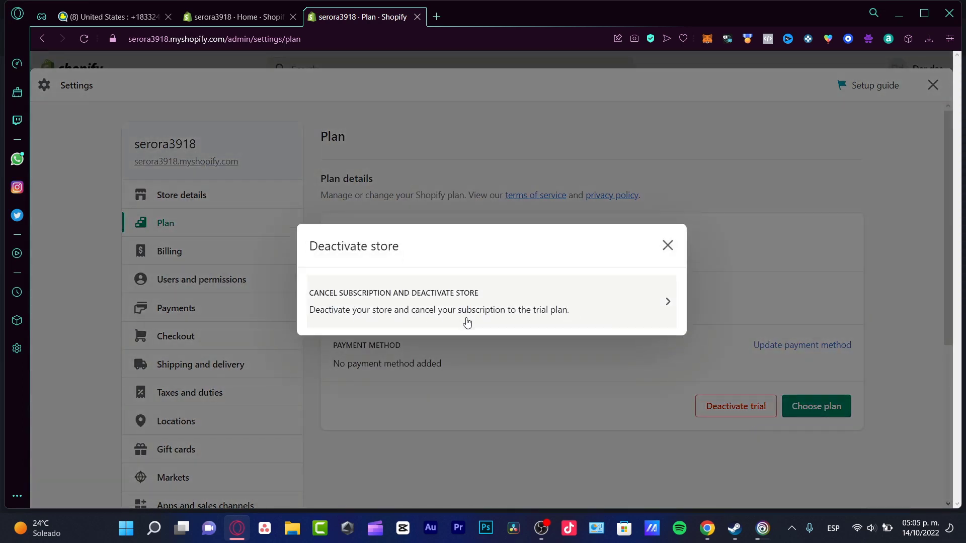
left_click(577, 315)
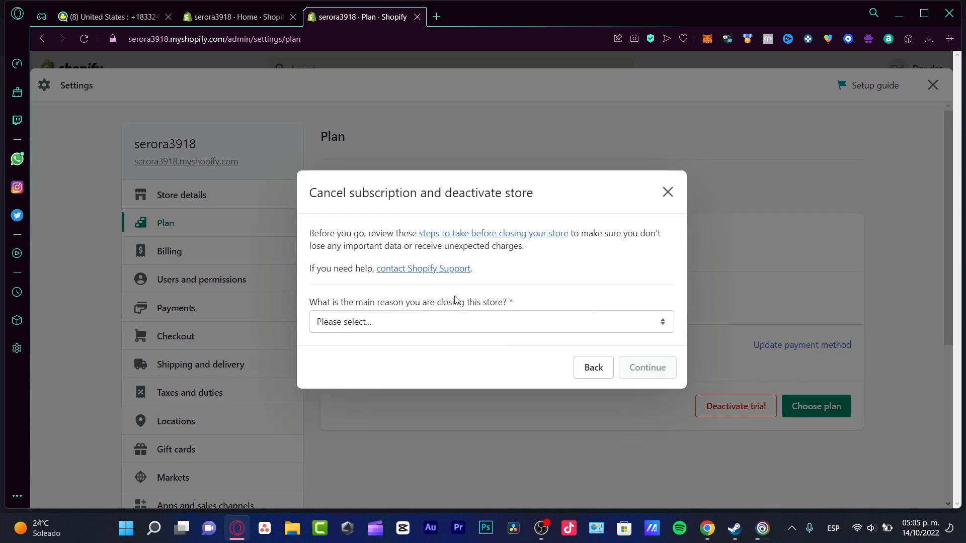
left_click(531, 322)
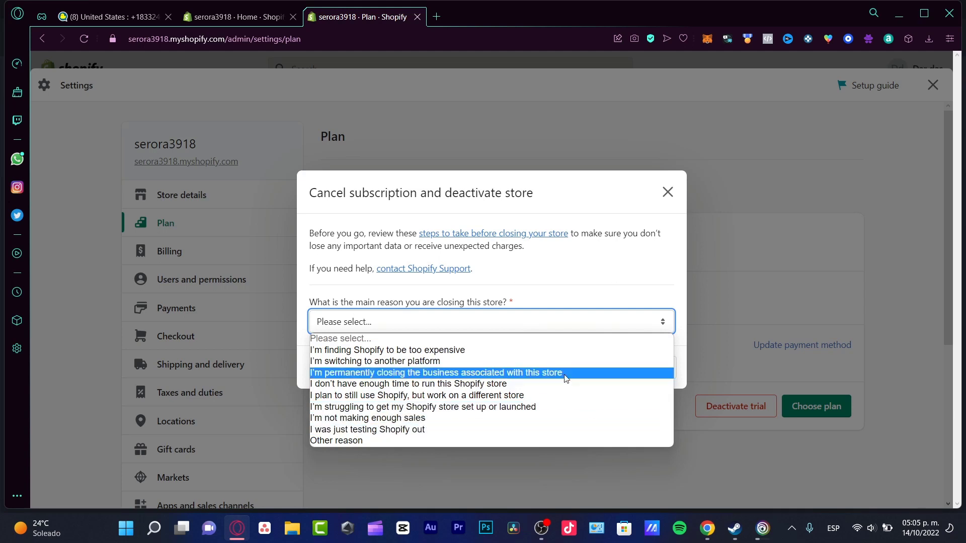
left_click(396, 366)
left_click(449, 355)
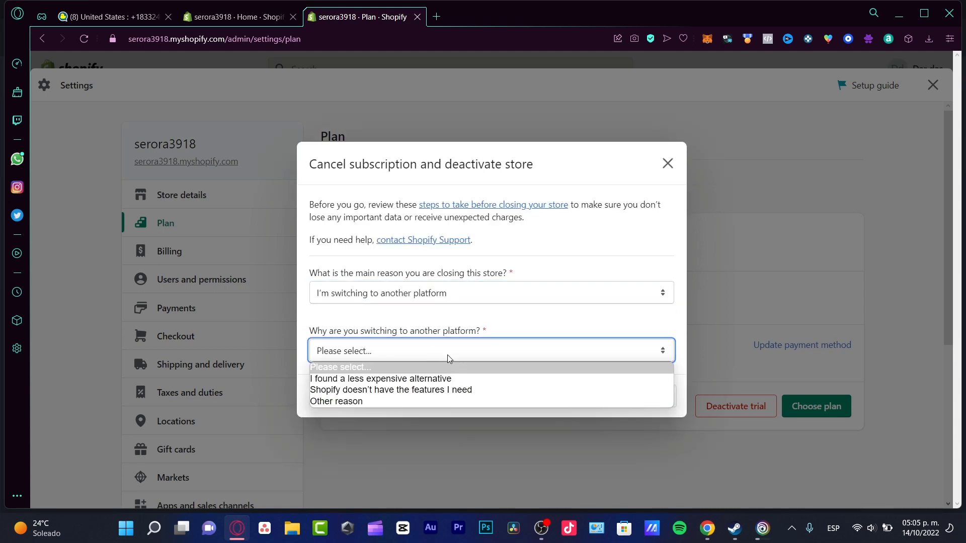
left_click(466, 389)
Continue to the password step and confirm deactivation with the account password.
left_click(628, 400)
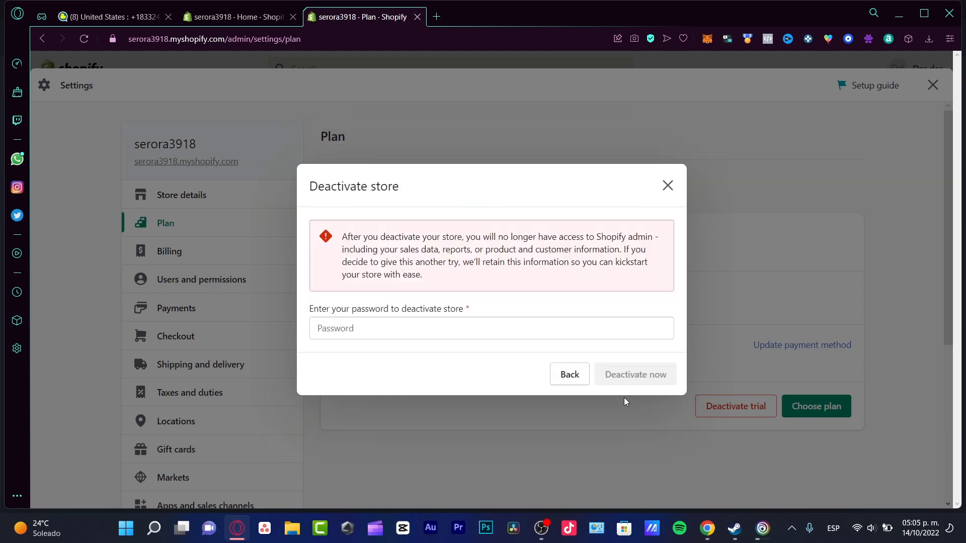
left_click(512, 332)
type("••")
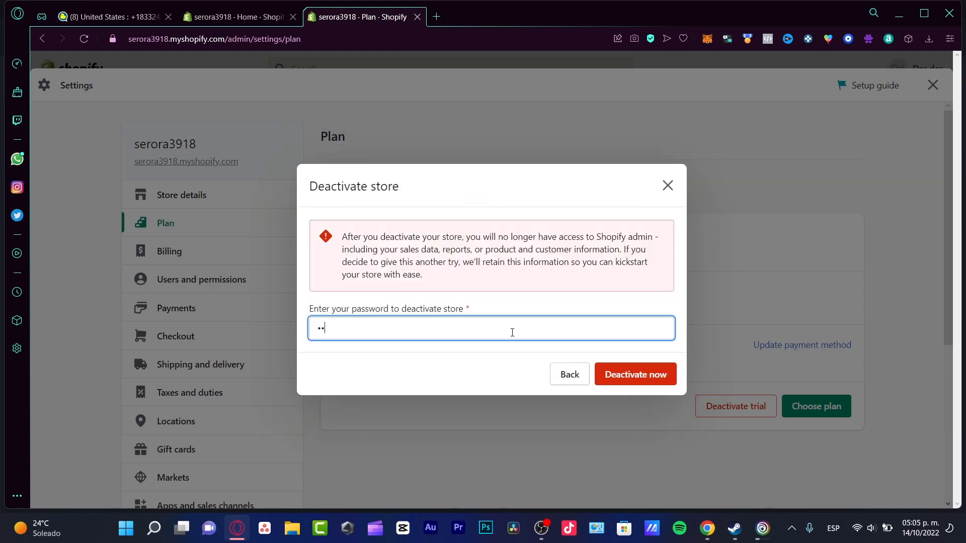
type("•")
key("Return")
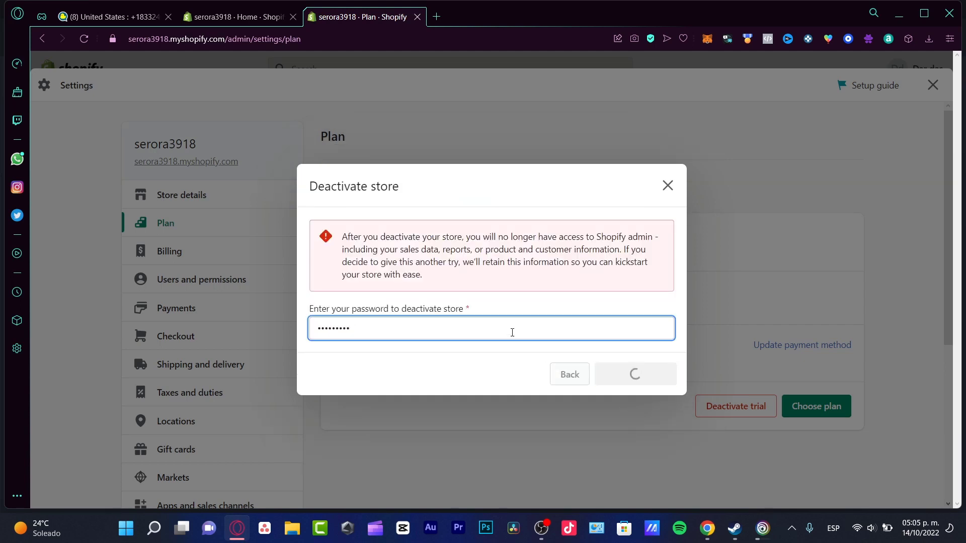
double_click(503, 322)
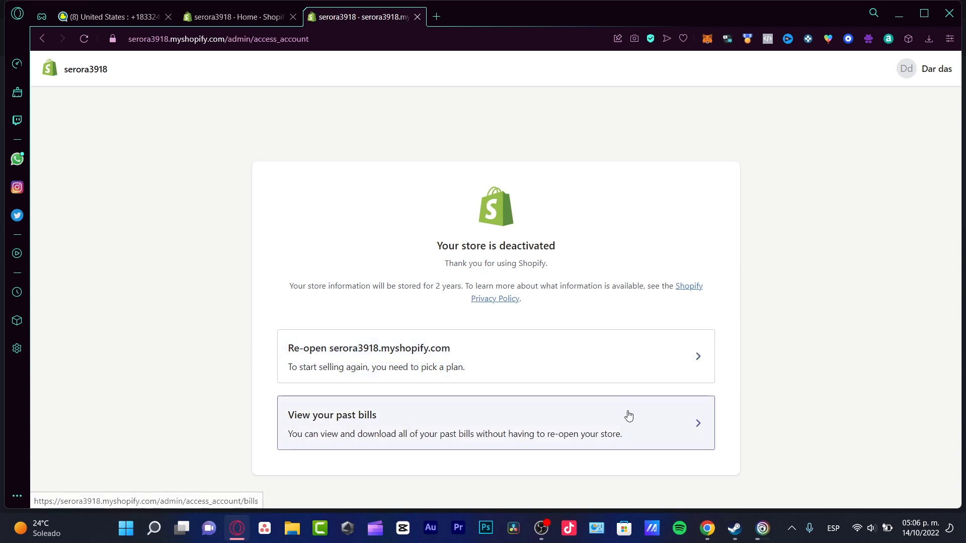
View the past bills page showing no bills, then close the Home tab.
left_click(406, 423)
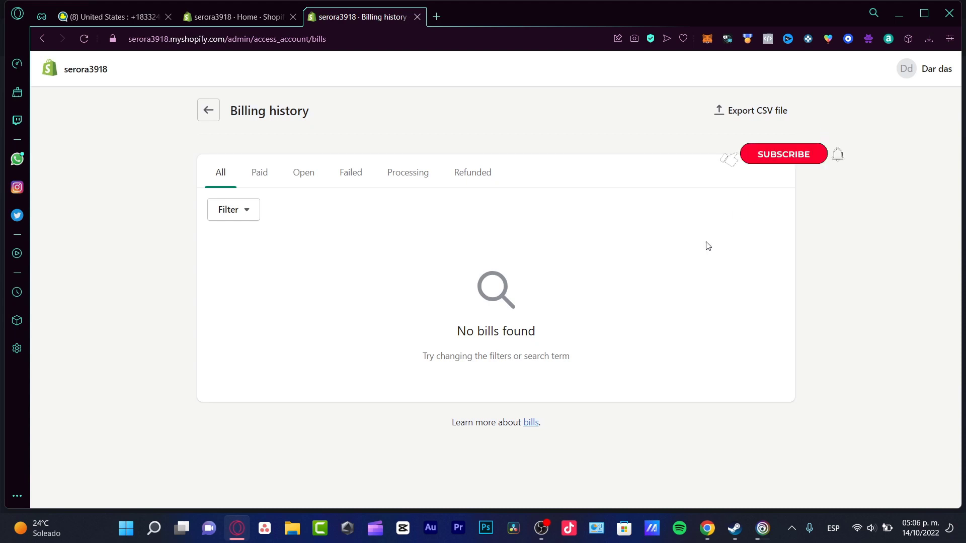
left_click(293, 17)
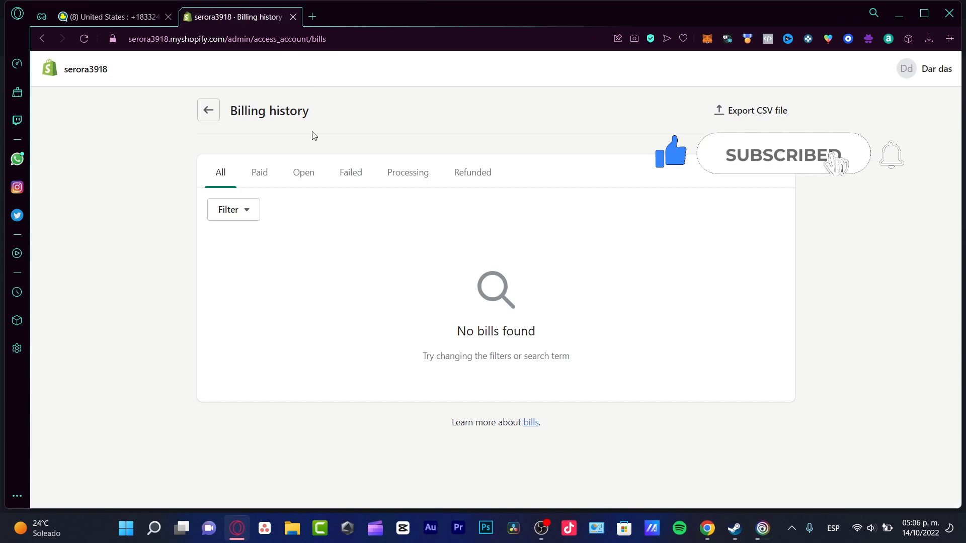